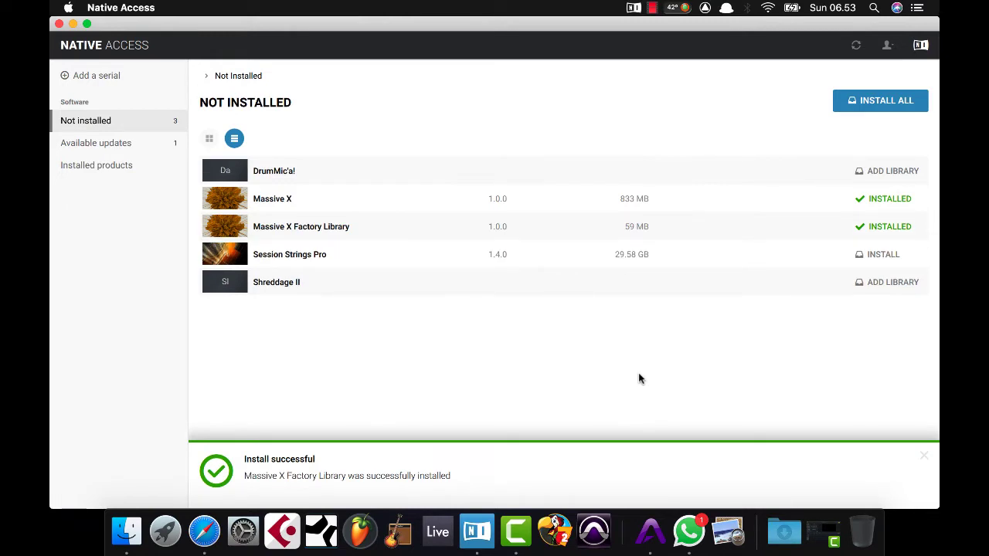
- Close Native Access, switch to Cubase and start a new project from the Empty template
left_click(58, 24)
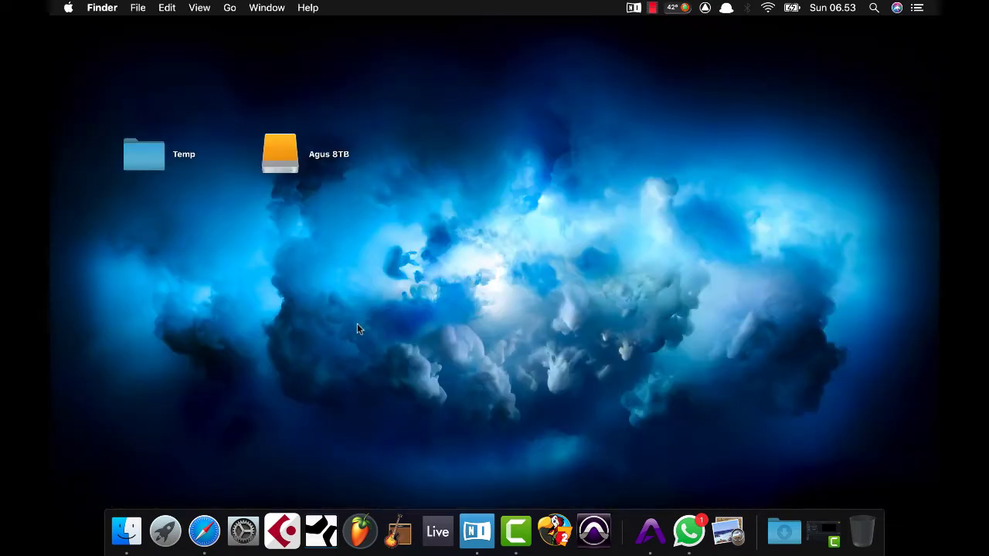
left_click(281, 541)
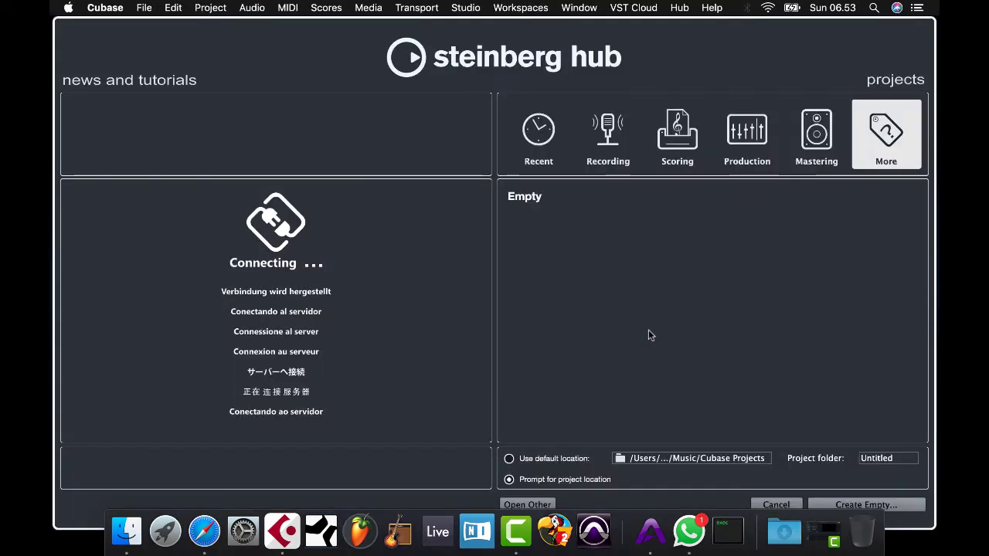
left_click(546, 204)
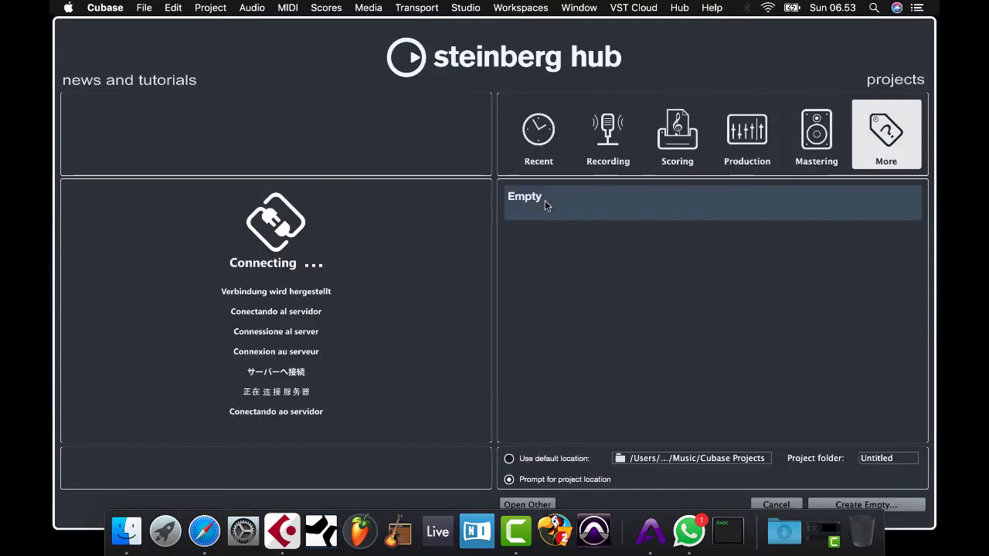
double_click(647, 220)
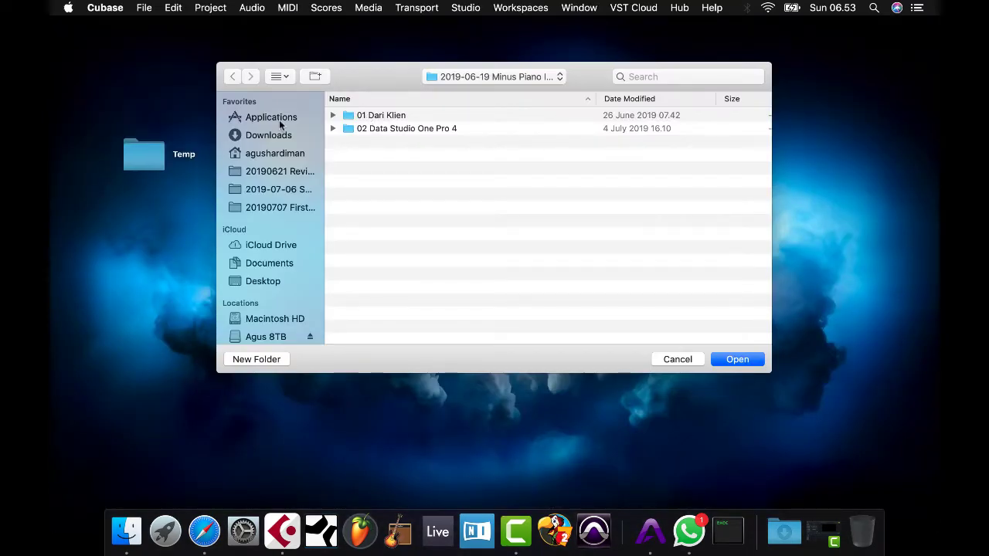
- Create a folder named "Massive X 1st Test" on the Desktop and use it as the project folder
left_click(263, 280)
left_click(262, 360)
type("Ms")
key("BackSpace")
type("assive X ")
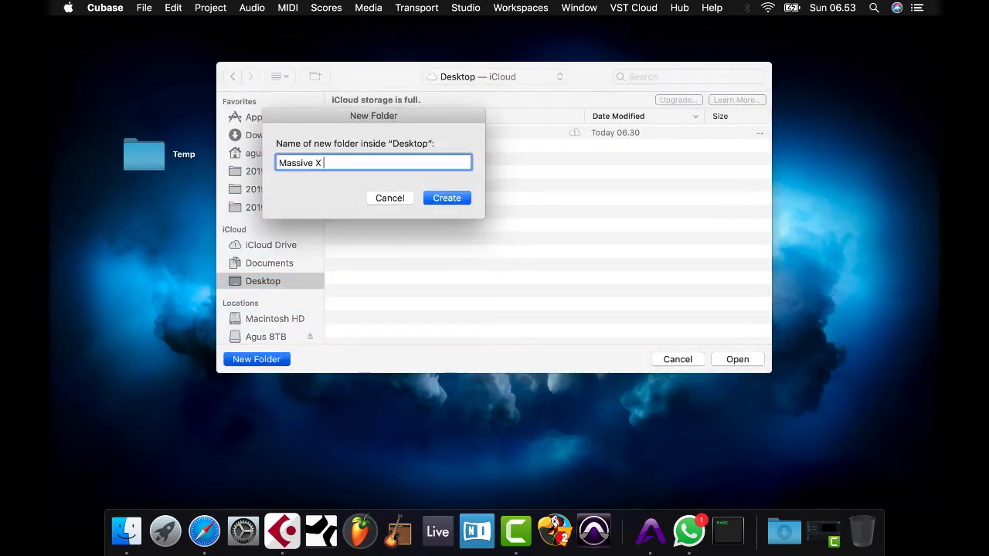
type("1st Test")
left_click(446, 200)
left_click(736, 360)
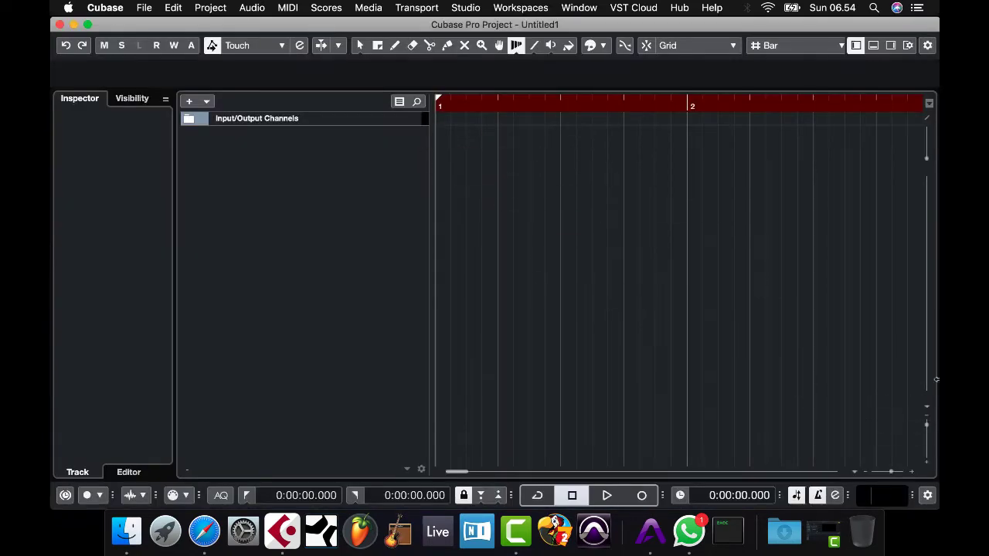
- Add one instrument track with Massive X as the instrument, routed to Stereo Out
left_click(891, 45)
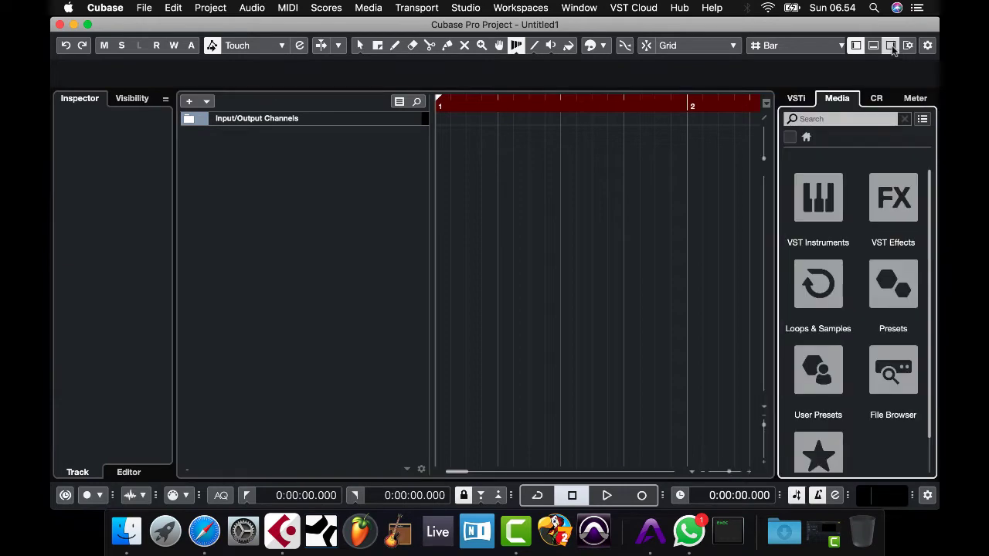
left_click(794, 100)
left_click(800, 120)
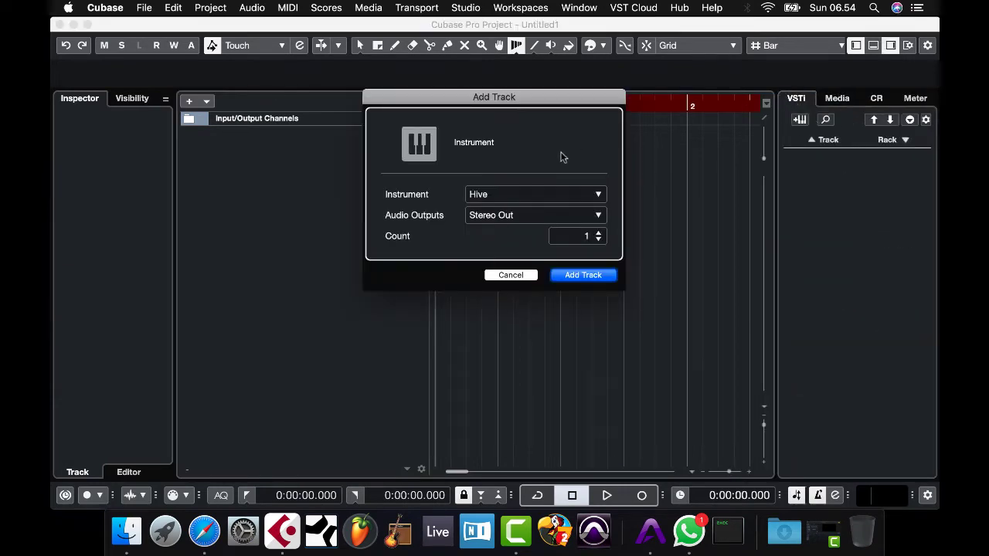
left_click(510, 195)
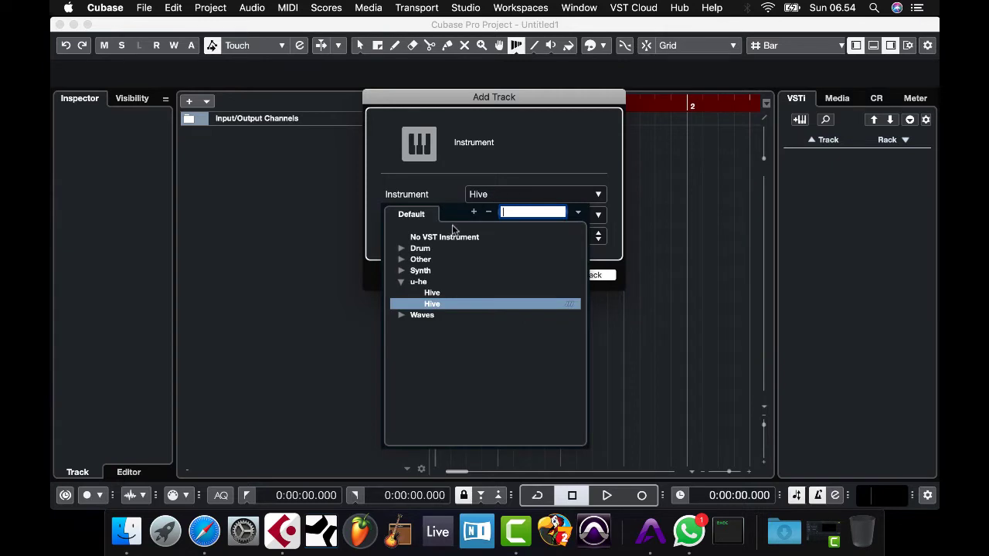
left_click(401, 259)
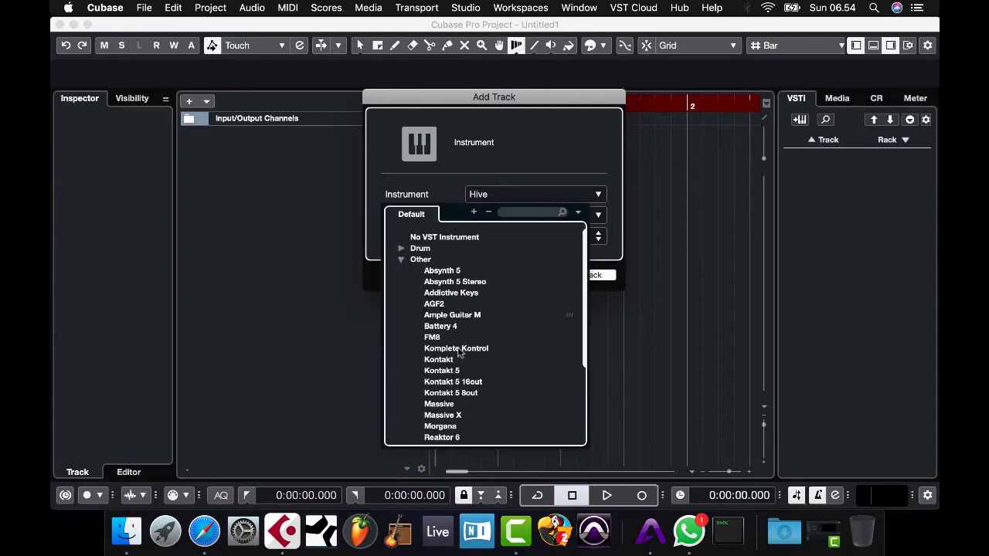
scroll(471, 389, "down", 5)
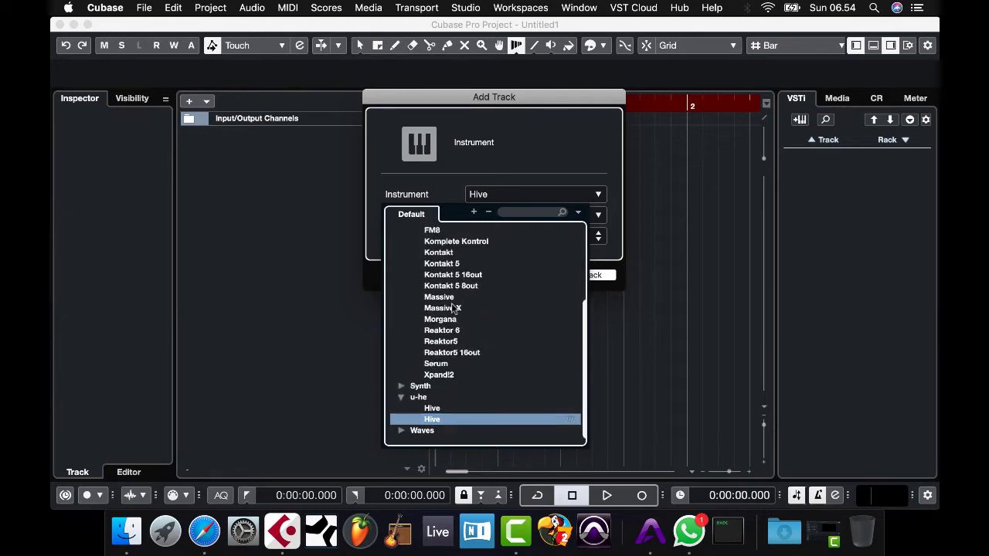
left_click(455, 309)
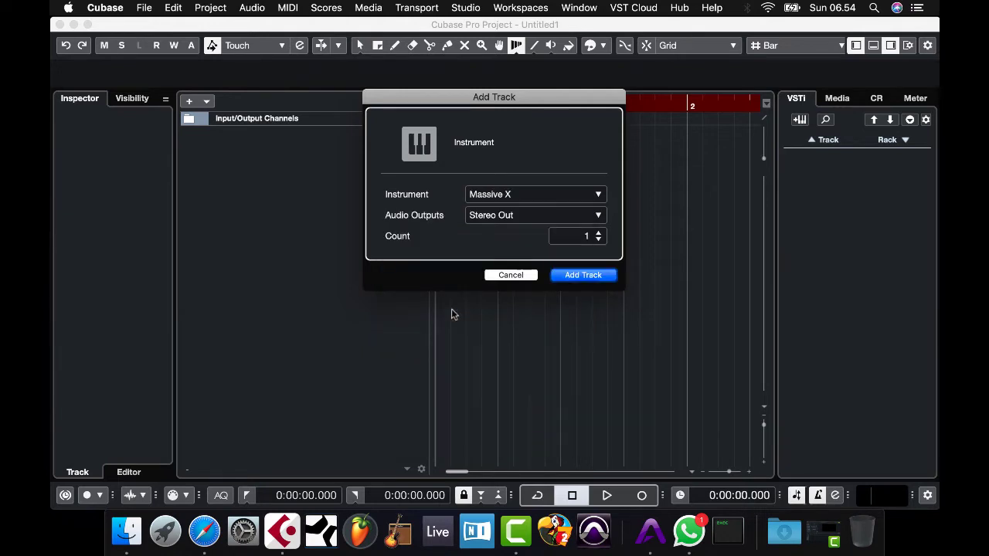
left_click(587, 277)
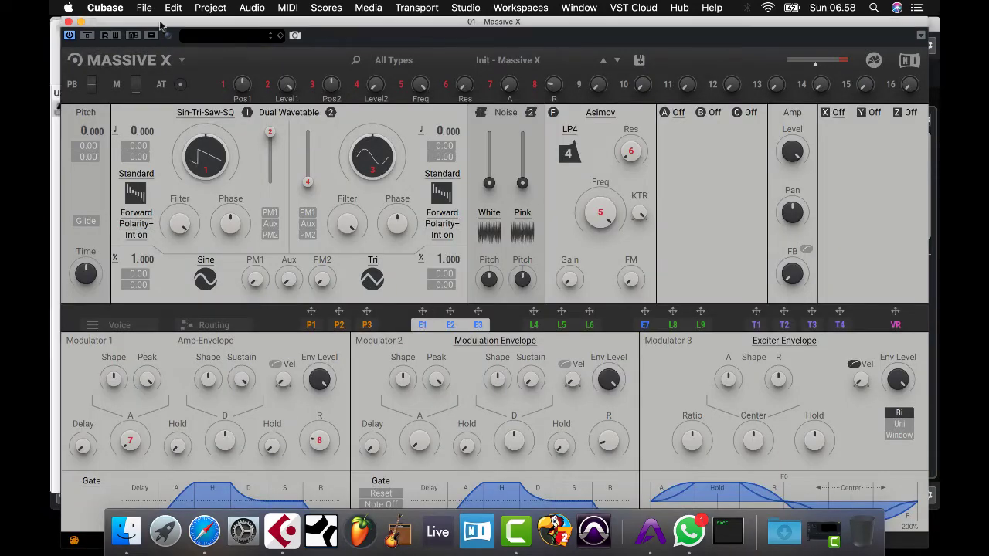
- Select the Massive X 01 track and reposition the Massive X plug-in window just below it
left_click_drag(159, 23, 451, 34)
left_click(69, 44)
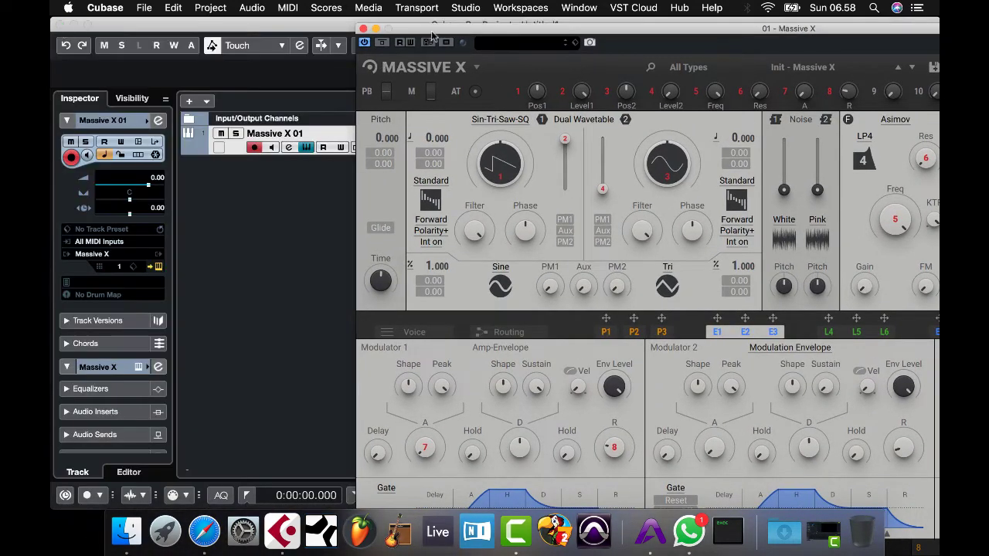
left_click_drag(424, 31, 607, 31)
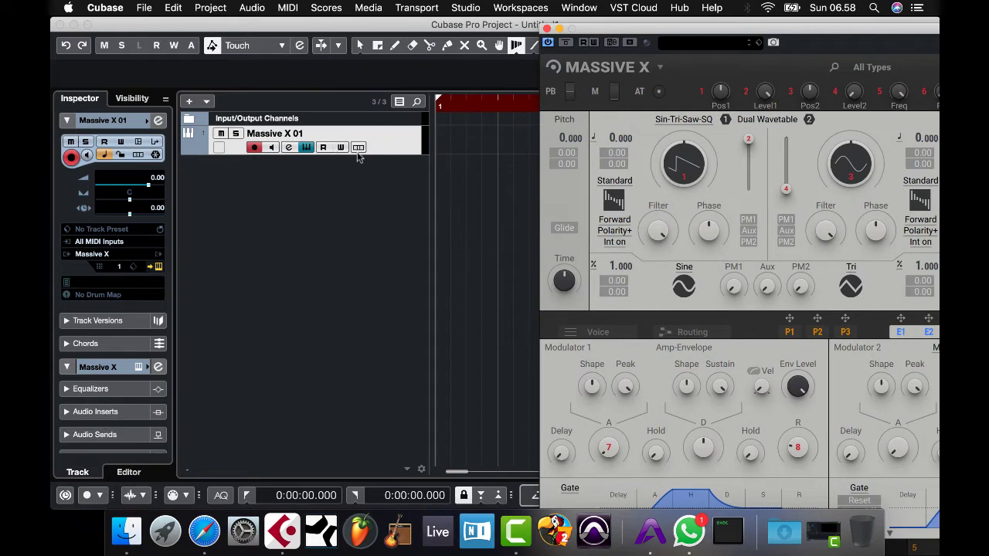
left_click(405, 140)
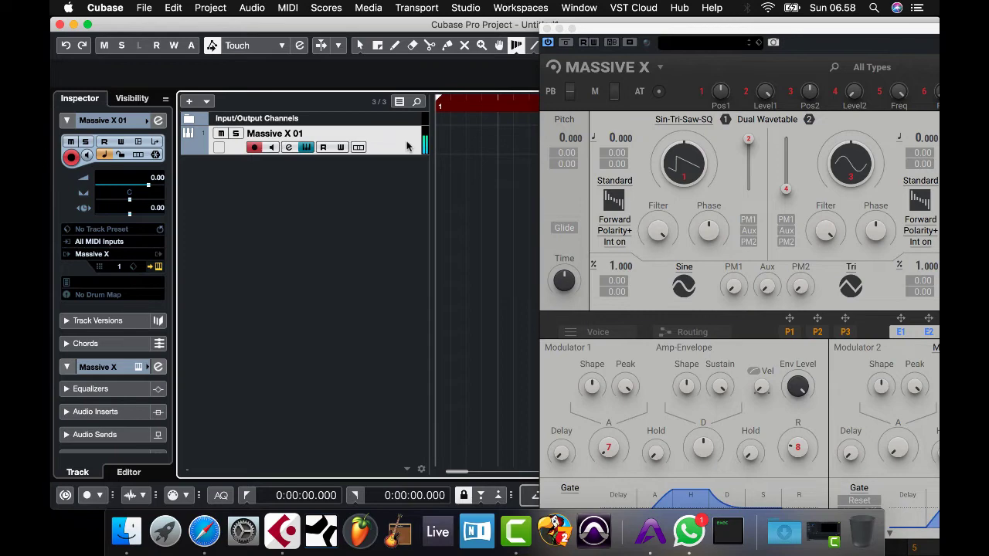
left_click_drag(742, 33, 251, 22)
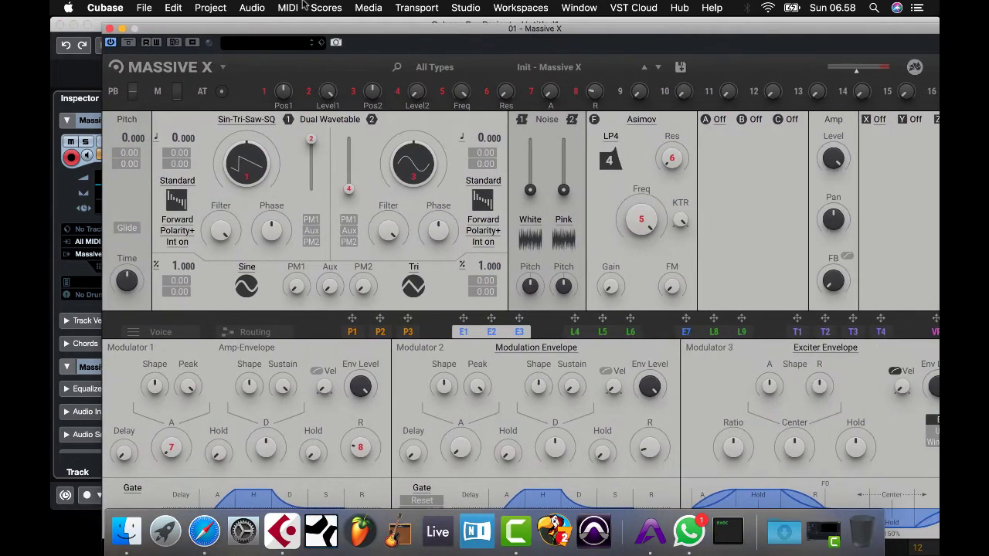
left_click_drag(307, 5, 296, 179)
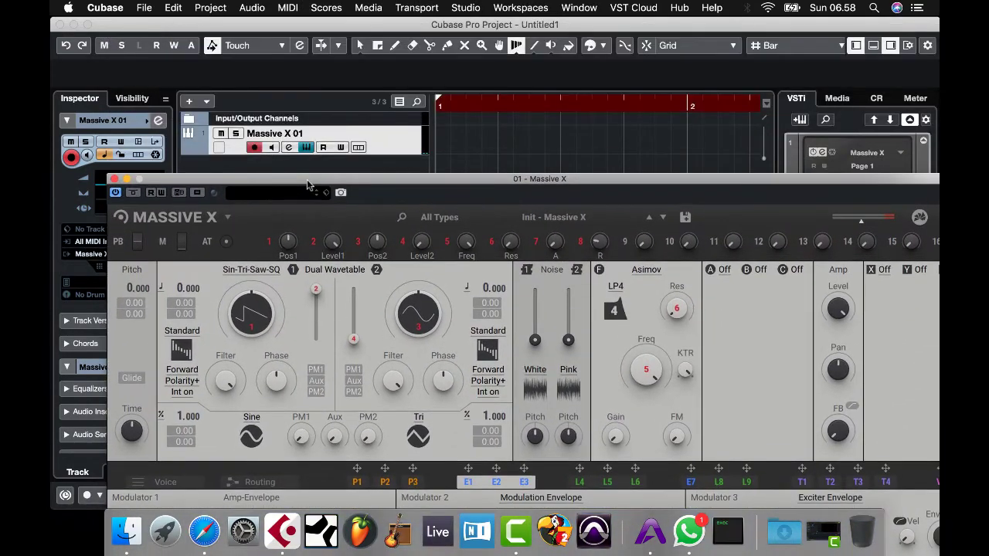
- Audition successive Massive X presets, starting with Iron Throne and continuing through Island Life, Jackal, Kali, Klattern and Liquid Triad to past Mafia Eight
left_click(663, 217)
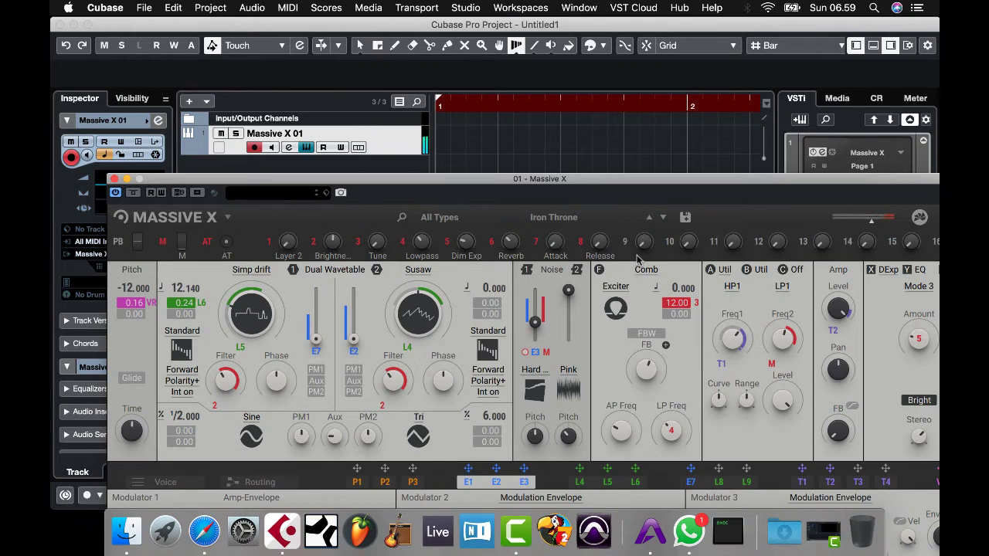
left_click(662, 218)
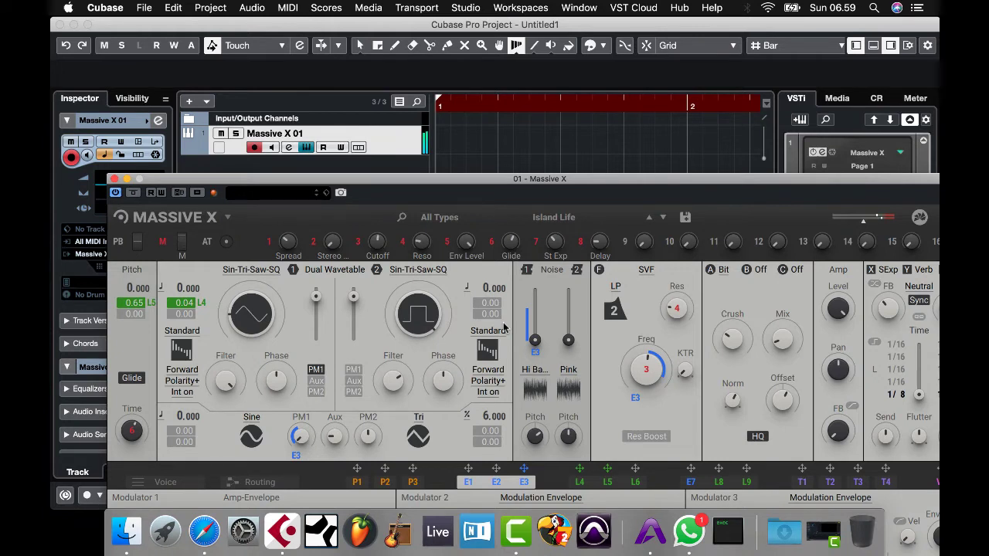
left_click(663, 219)
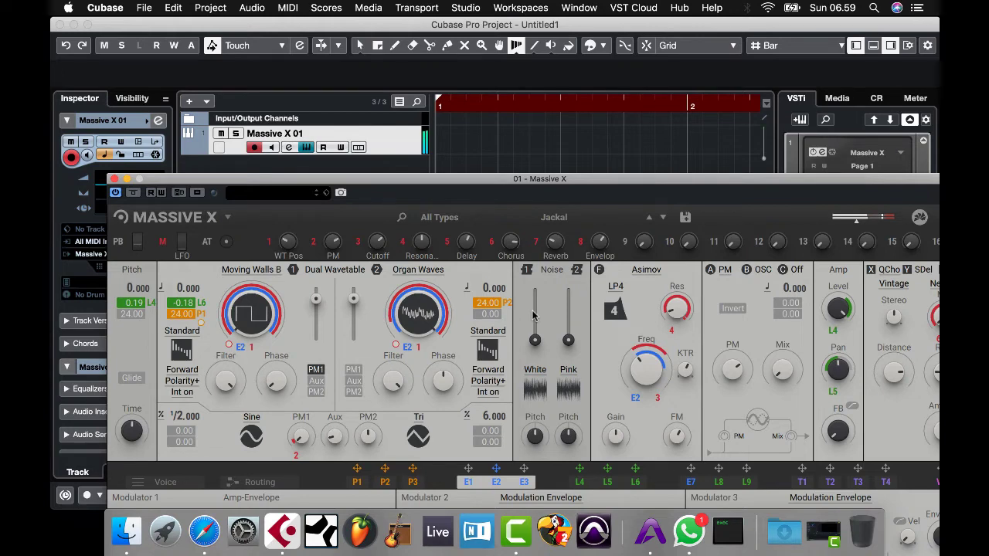
left_click(662, 223)
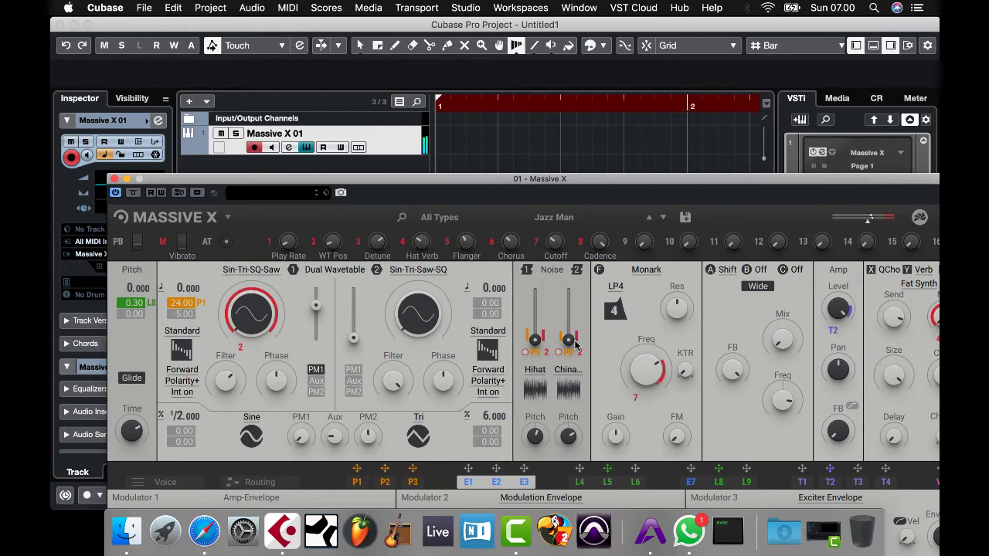
left_click(663, 217)
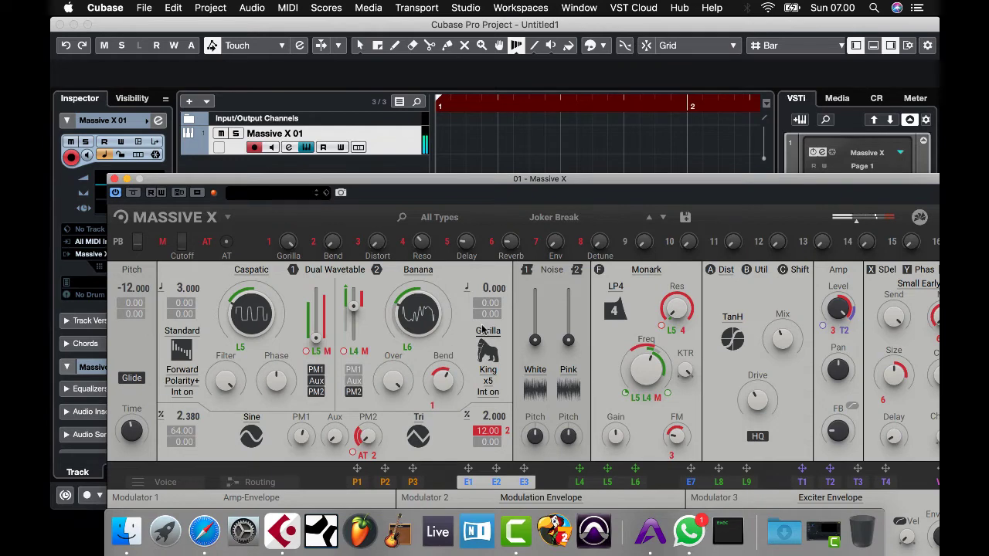
left_click(664, 219)
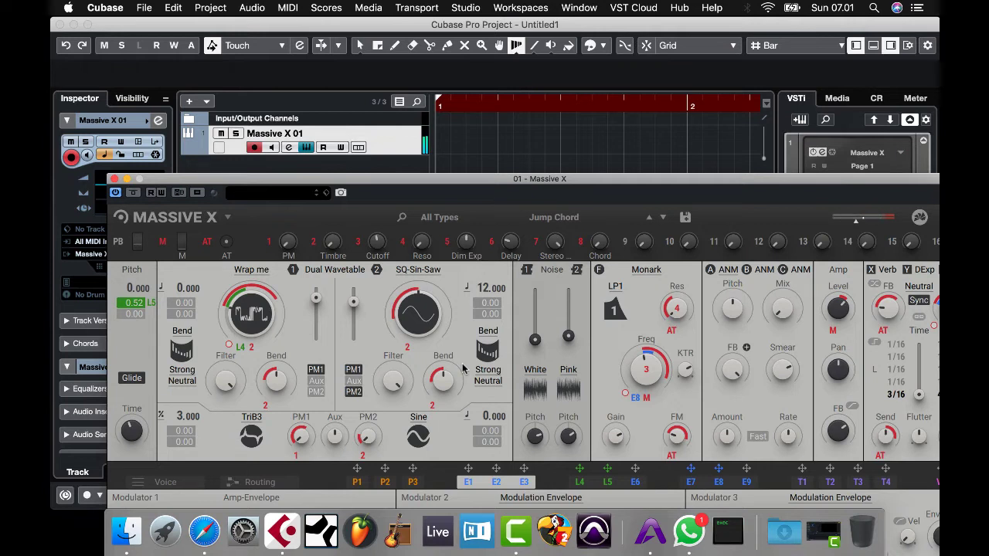
left_click(663, 217)
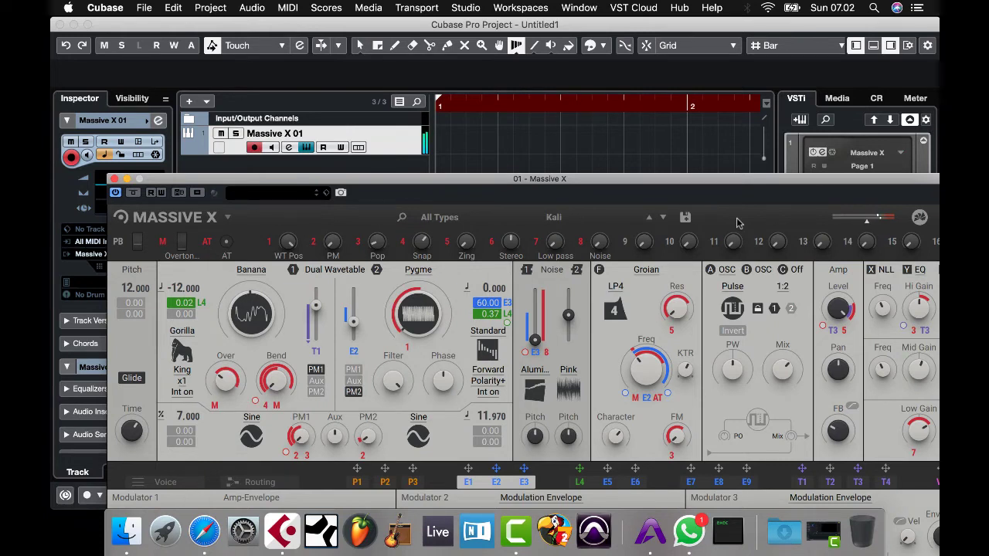
left_click(663, 218)
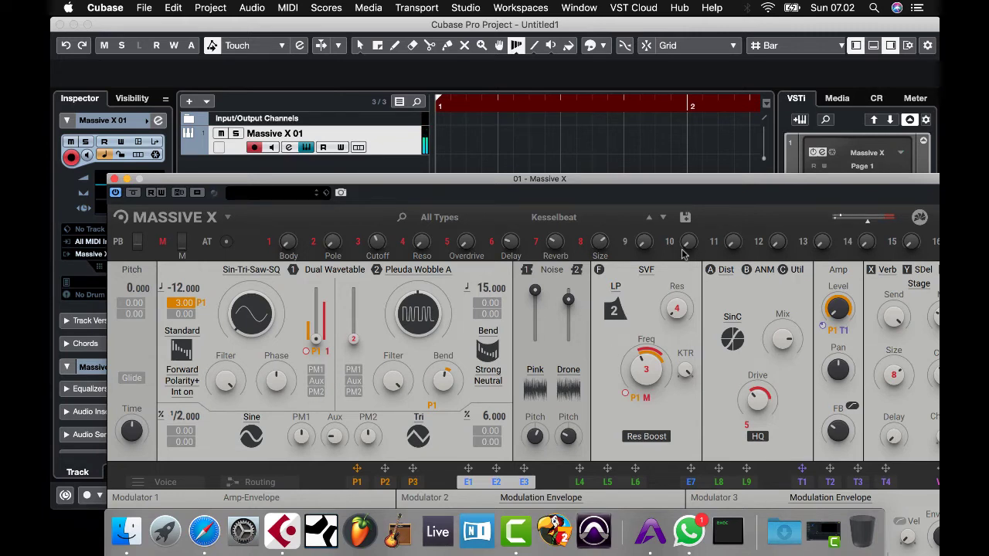
left_click(663, 219)
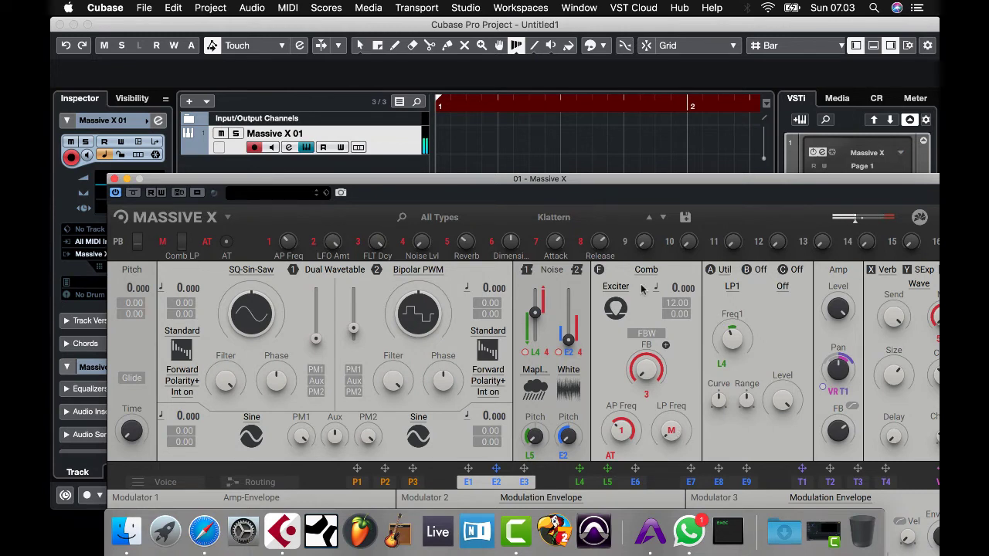
left_click(663, 218)
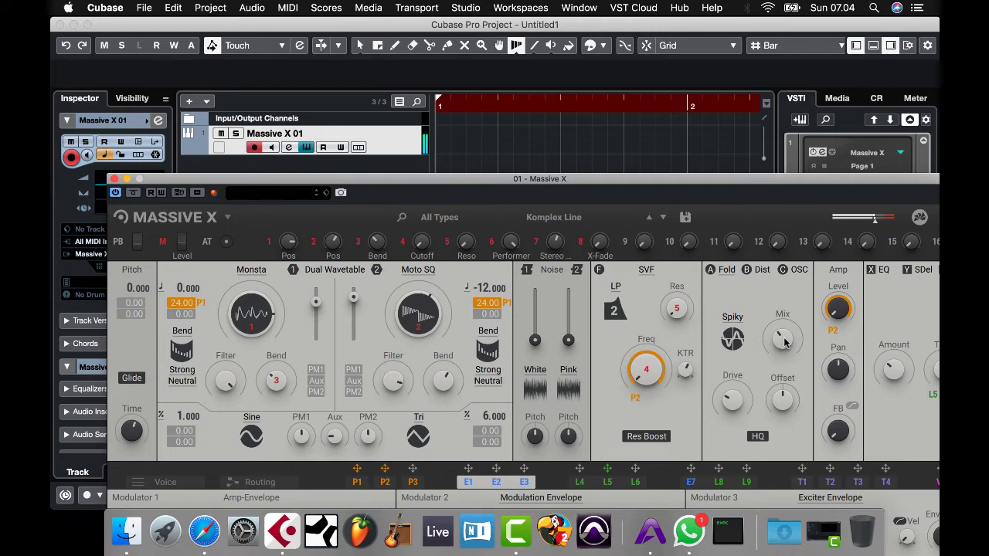
left_click(662, 218)
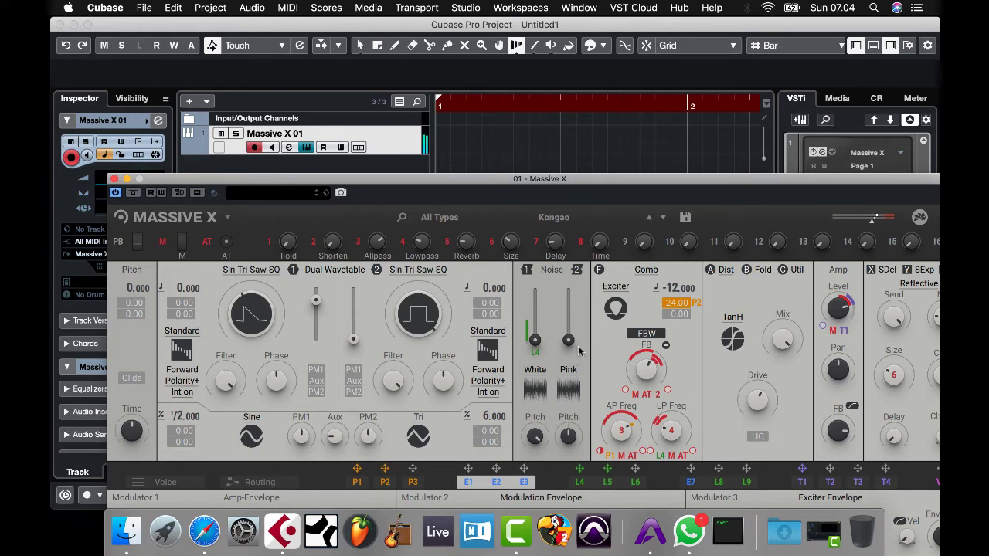
left_click(663, 217)
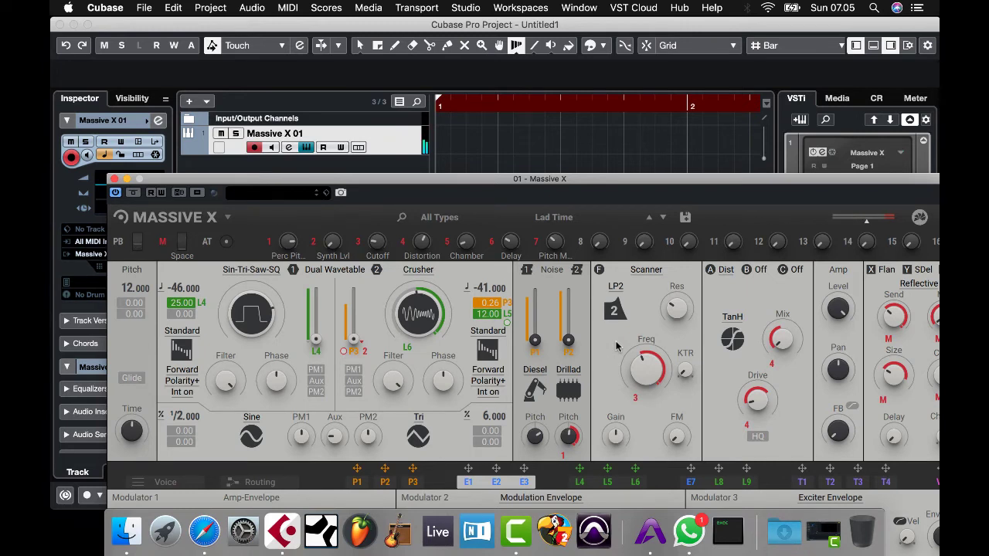
left_click(663, 218)
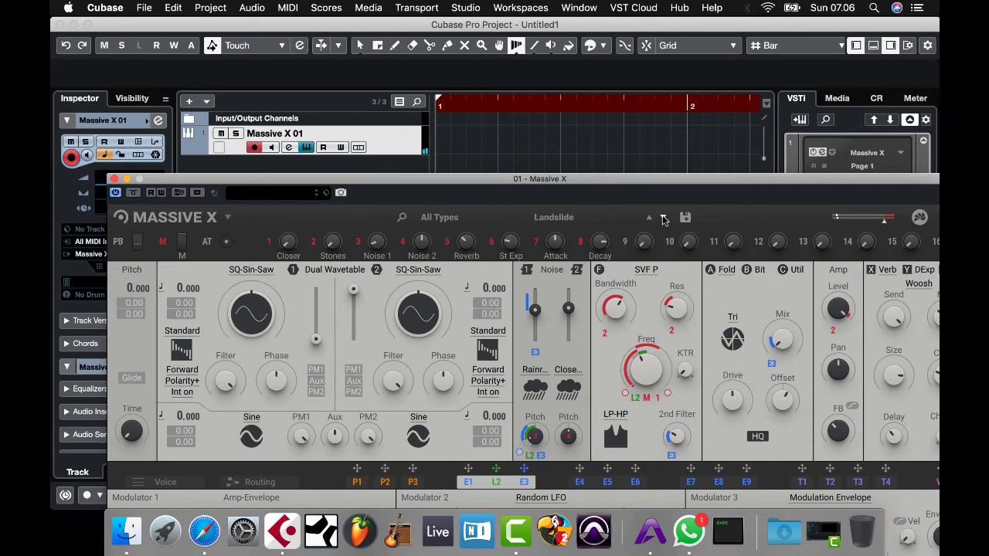
left_click(663, 220)
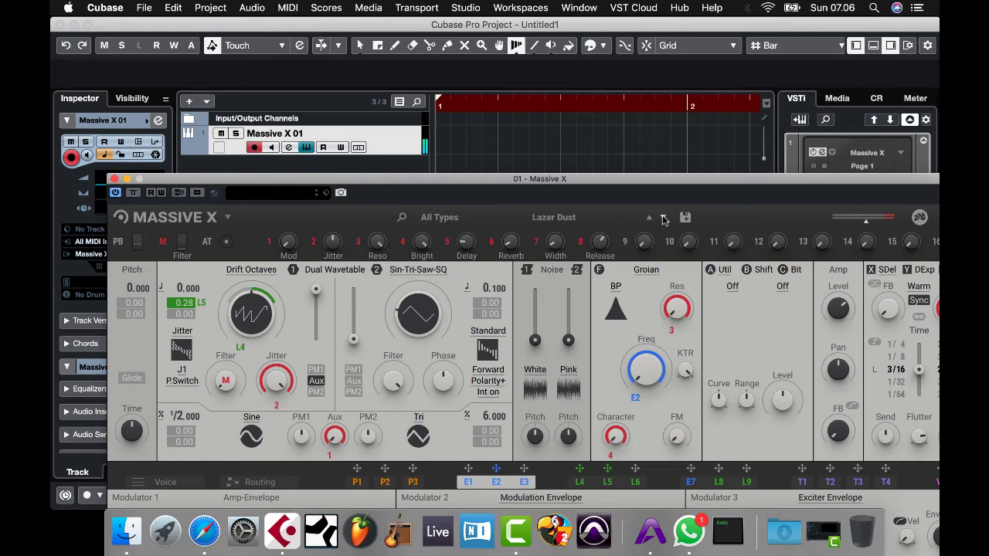
left_click(663, 218)
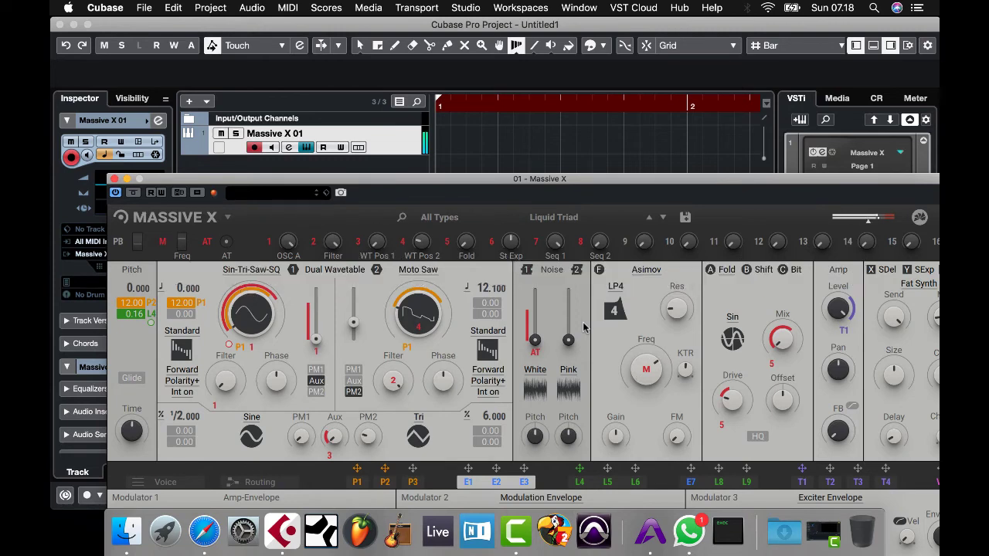
left_click(663, 219)
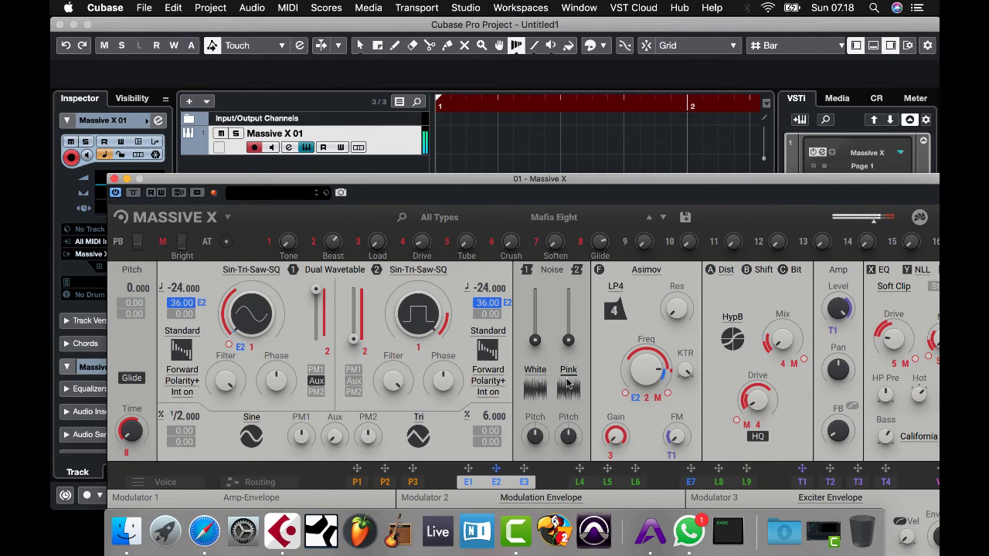
left_click(663, 217)
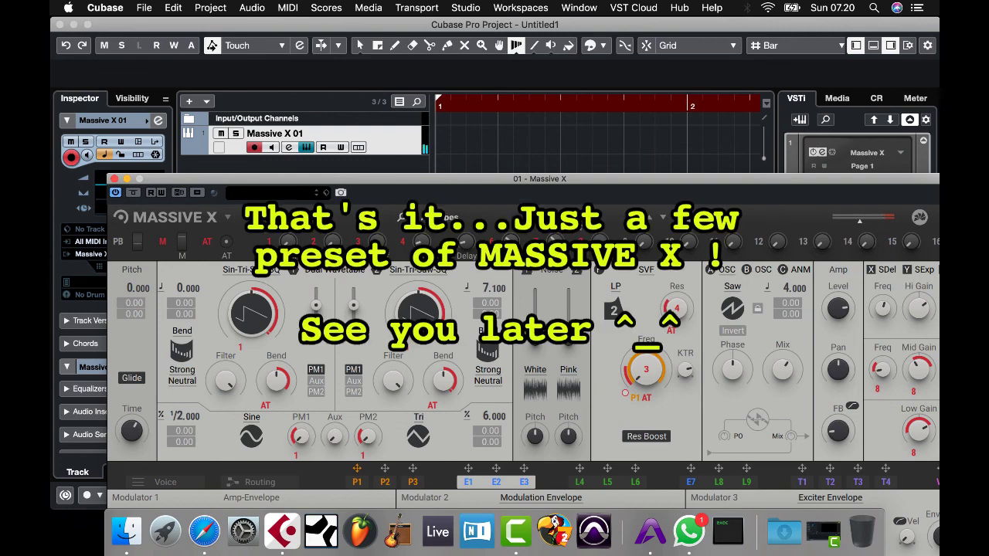
left_click(662, 219)
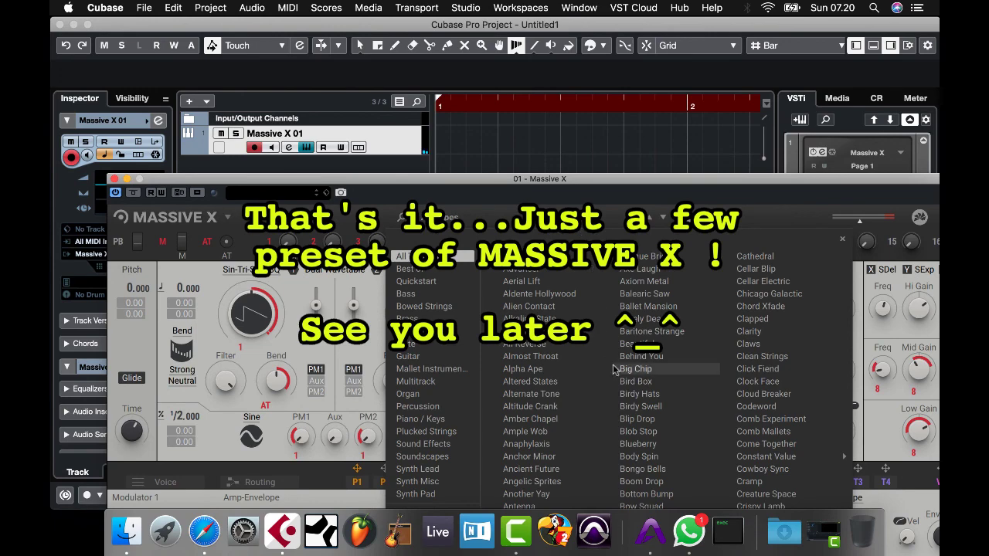